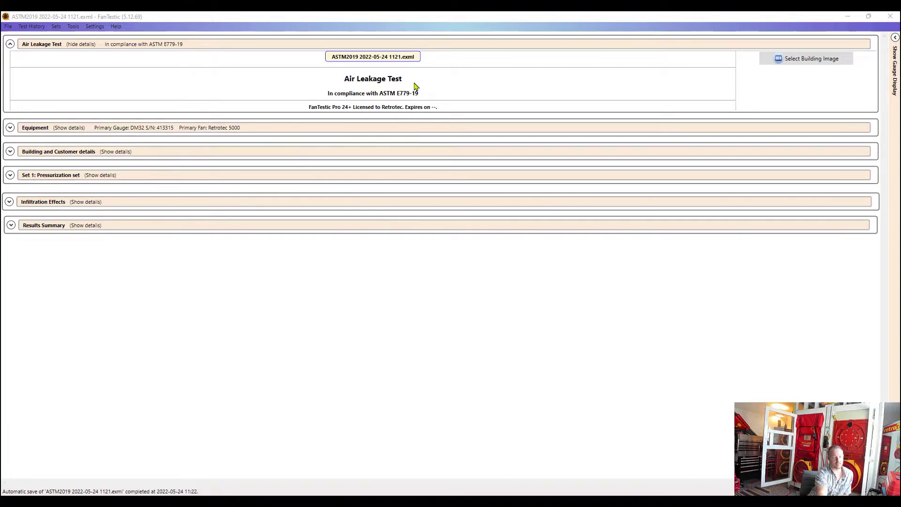
# Step: Fill in the equipment details with "front door" as the fan location and 001 as the report reference number
pyautogui.click(10, 127)
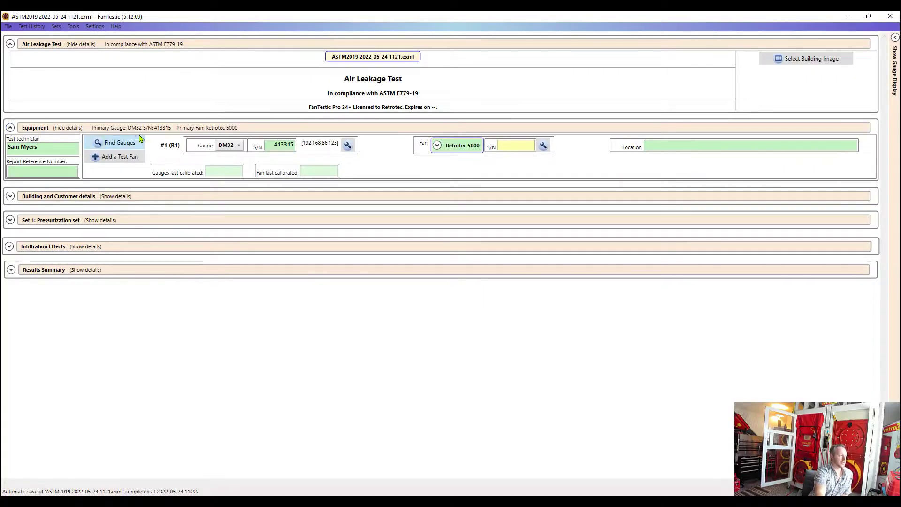
pyautogui.click(681, 148)
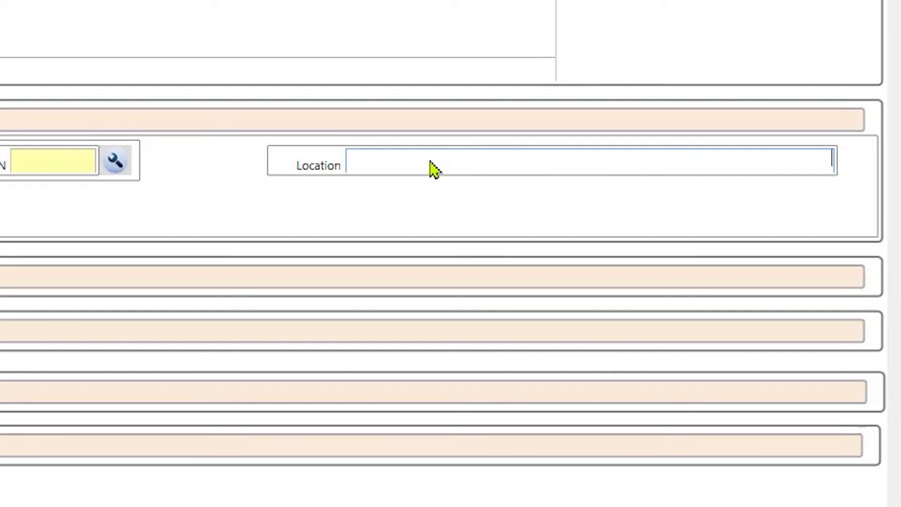
pyautogui.write('front door')
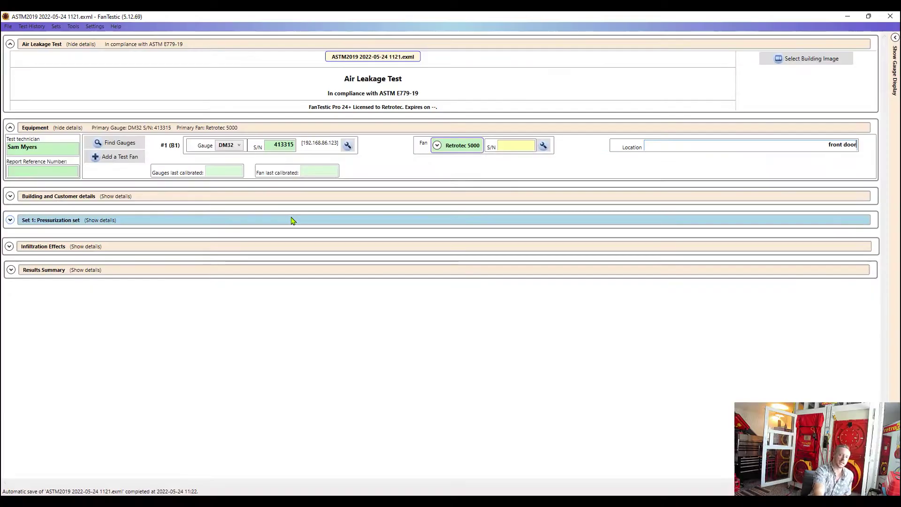
pyautogui.click(21, 170)
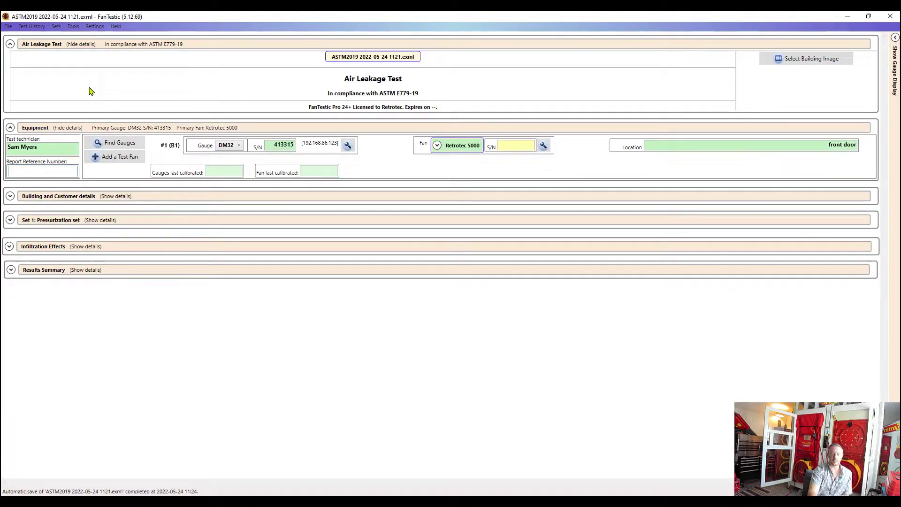
pyautogui.write('001')
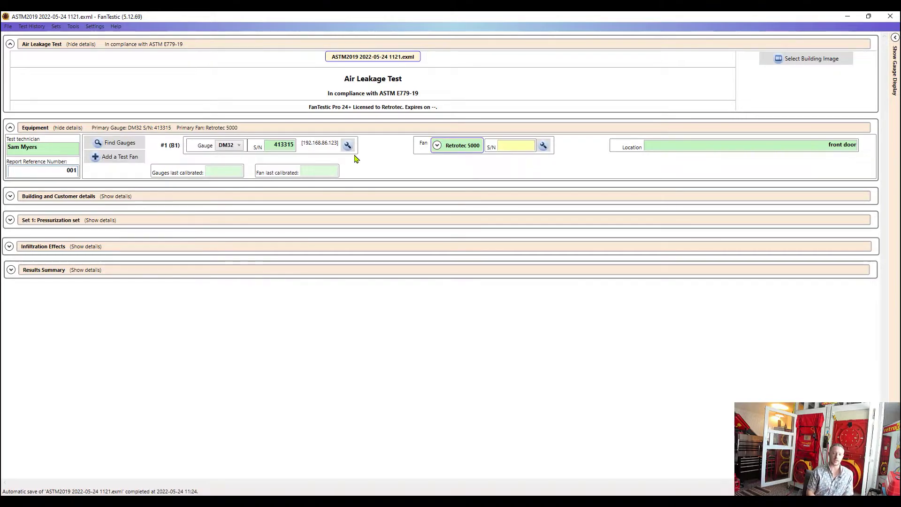
pyautogui.click(10, 128)
# Step: In the building and customer details, set the elevation above sea level to 25 ft and the building height to 20 ft
pyautogui.click(10, 151)
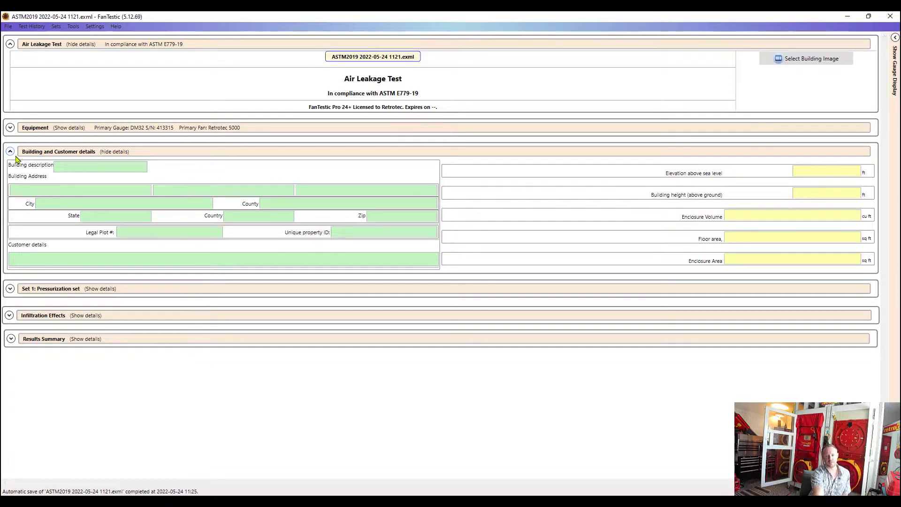
pyautogui.click(827, 169)
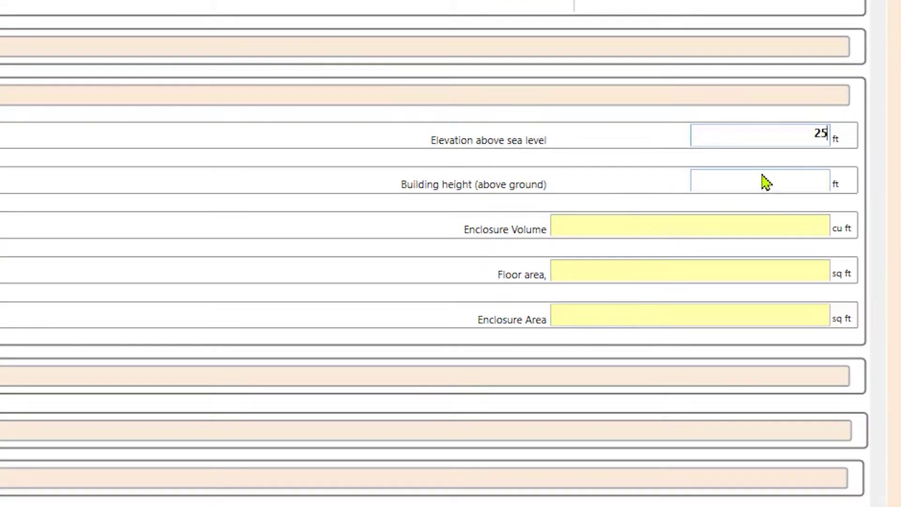
pyautogui.click(752, 185)
pyautogui.write('20')
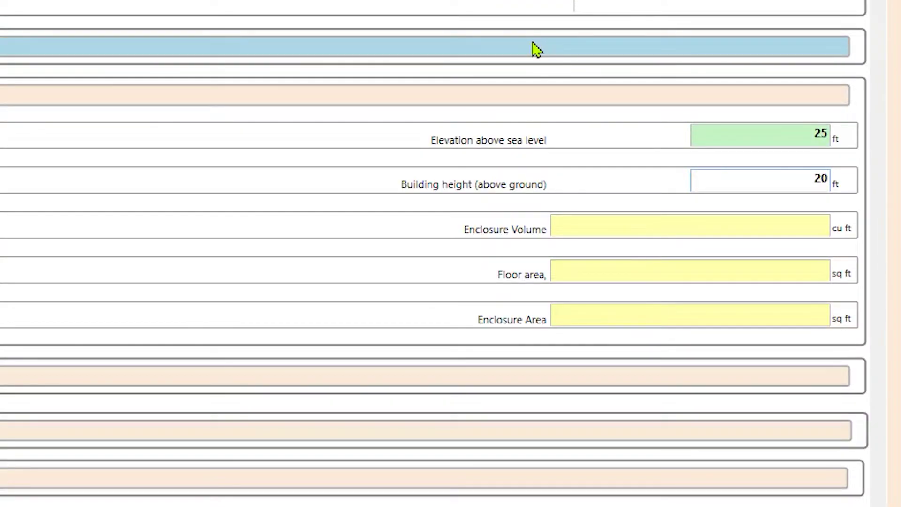
# Step: Set the enclosure volume to 20000 cu ft, floor area to 2000 sq ft and enclosure area to 6000 sq ft, and collapse the building details
pyautogui.click(667, 220)
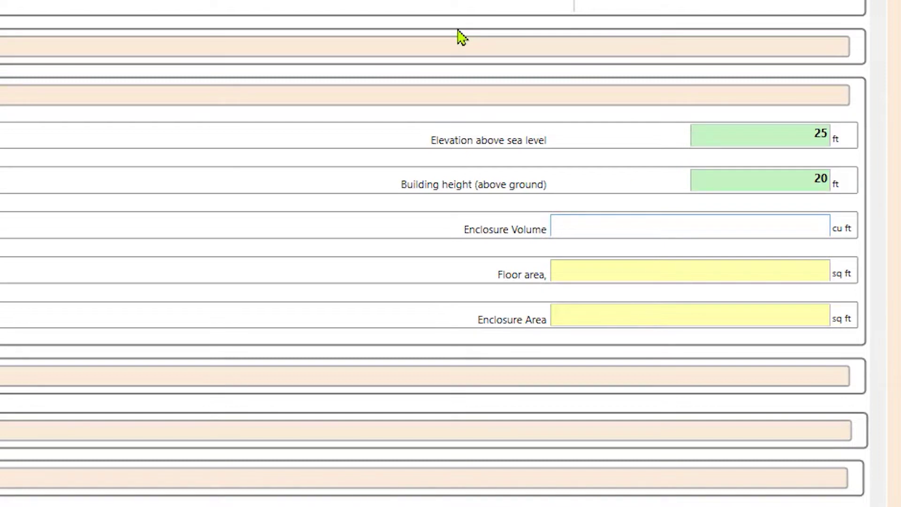
pyautogui.write('20000')
pyautogui.click(716, 276)
pyautogui.write('2000')
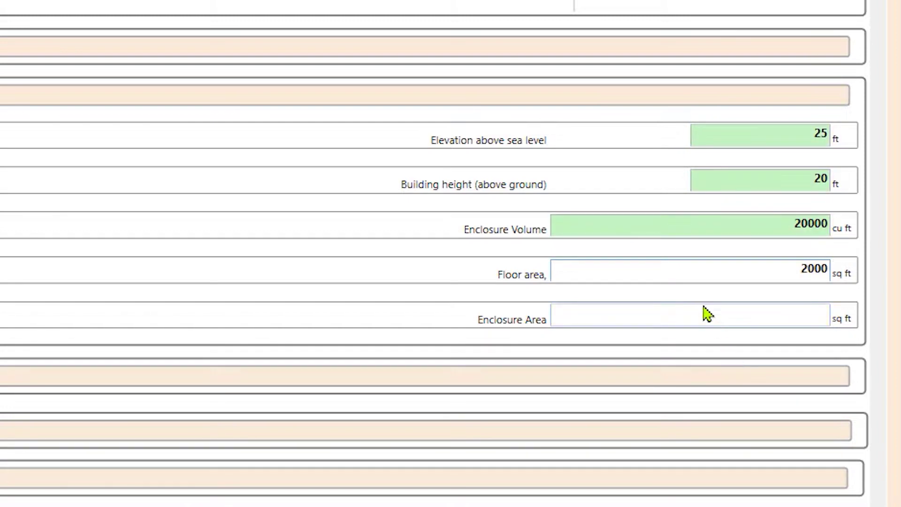
pyautogui.click(706, 313)
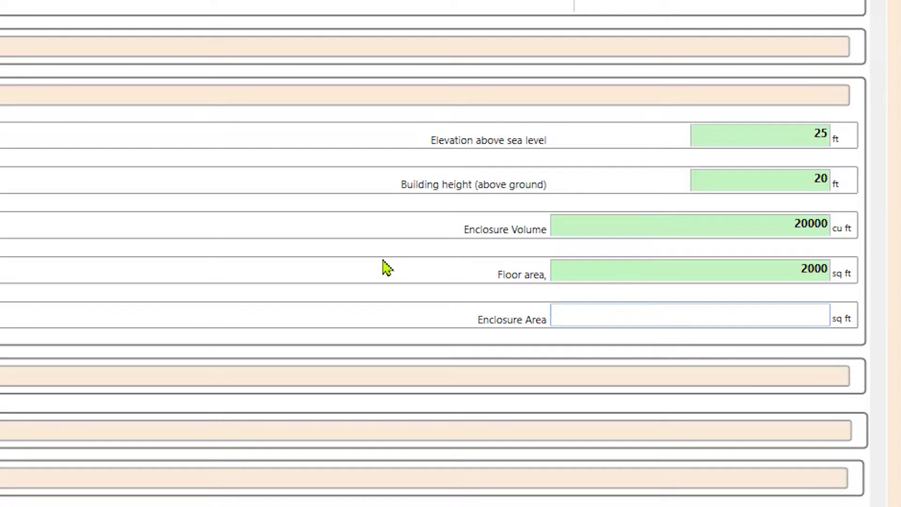
pyautogui.write('6000')
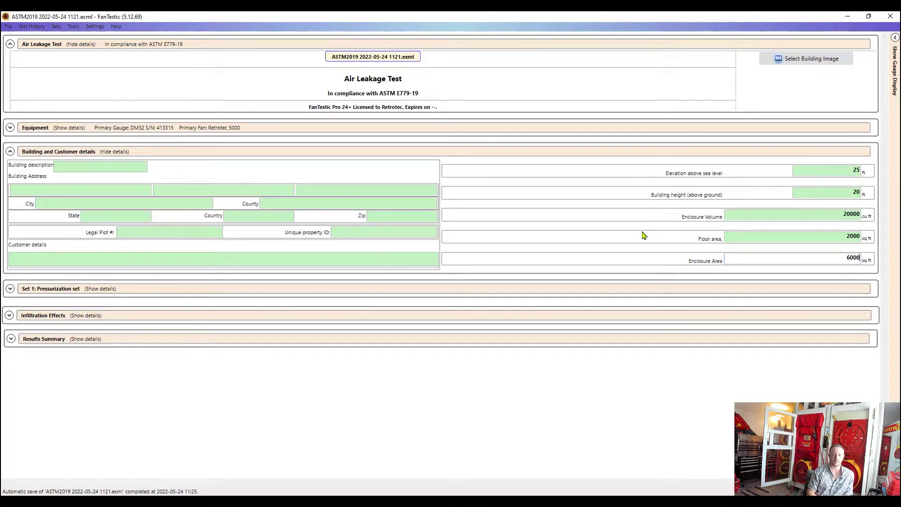
pyautogui.click(9, 154)
pyautogui.click(9, 153)
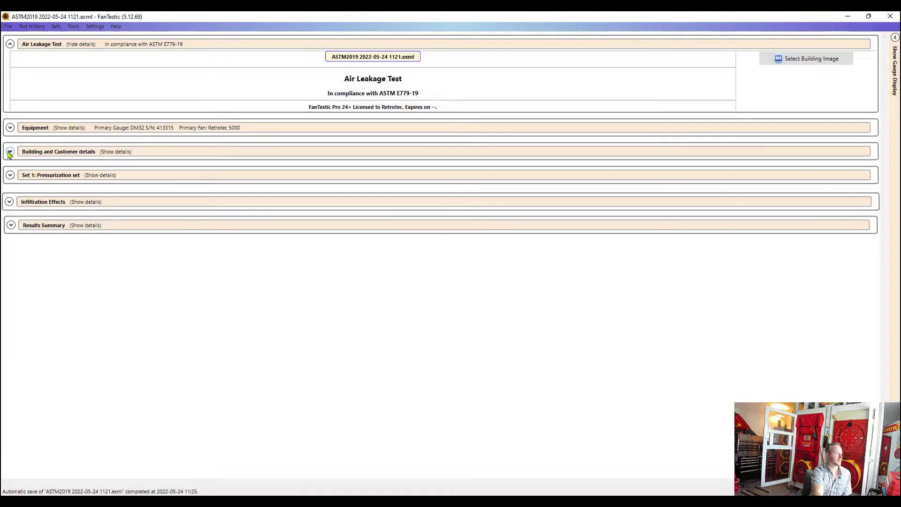
# Step: Expand the Set 1 pressurization details and review the basic and standard-specific test settings in the advanced default program parameters
pyautogui.click(9, 176)
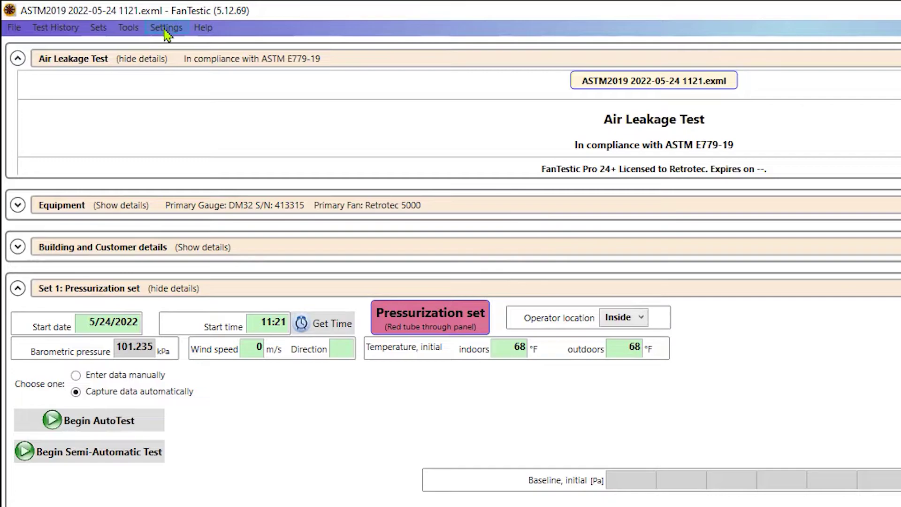
pyautogui.click(165, 29)
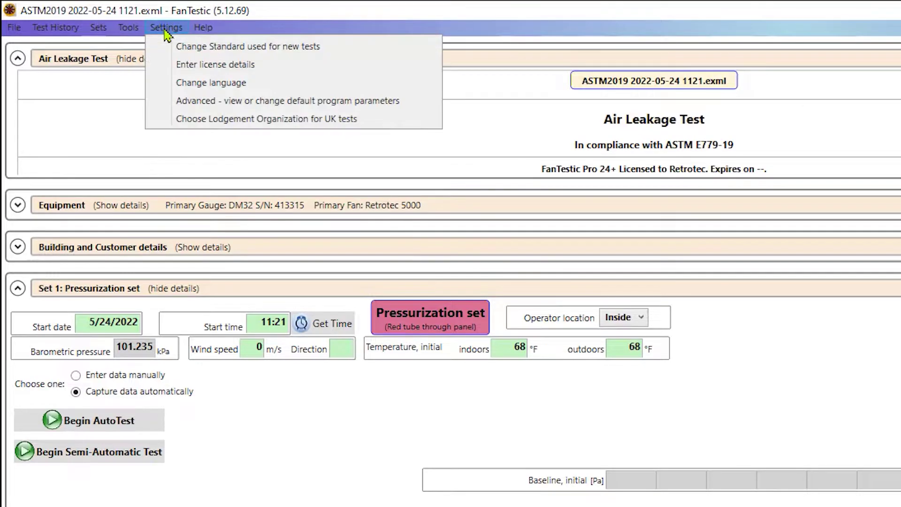
pyautogui.click(154, 107)
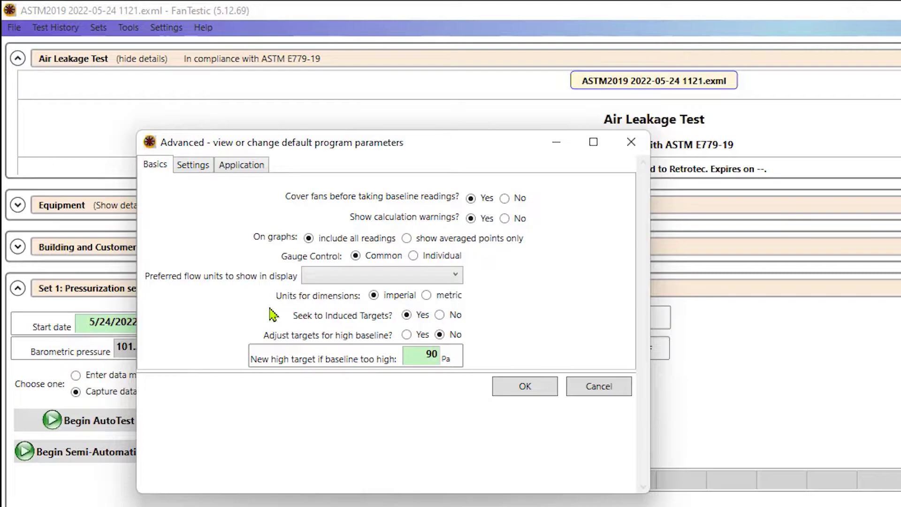
pyautogui.click(198, 166)
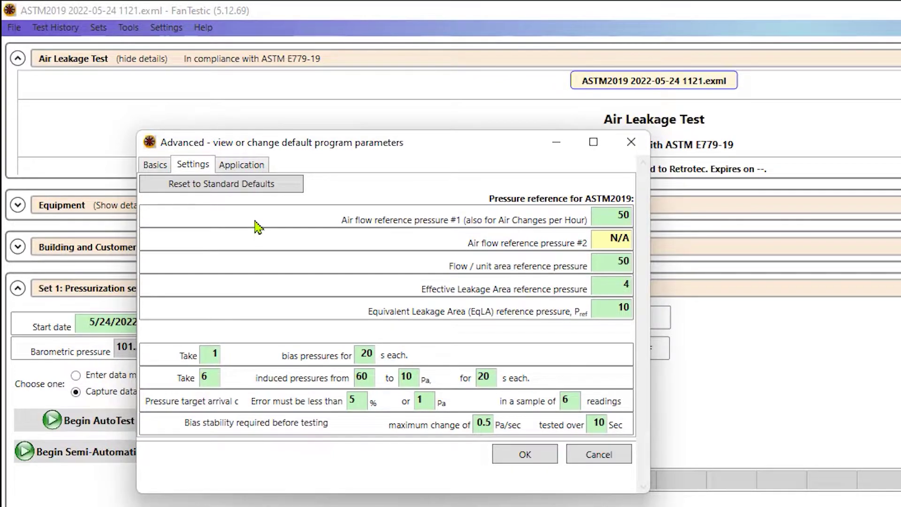
pyautogui.click(536, 452)
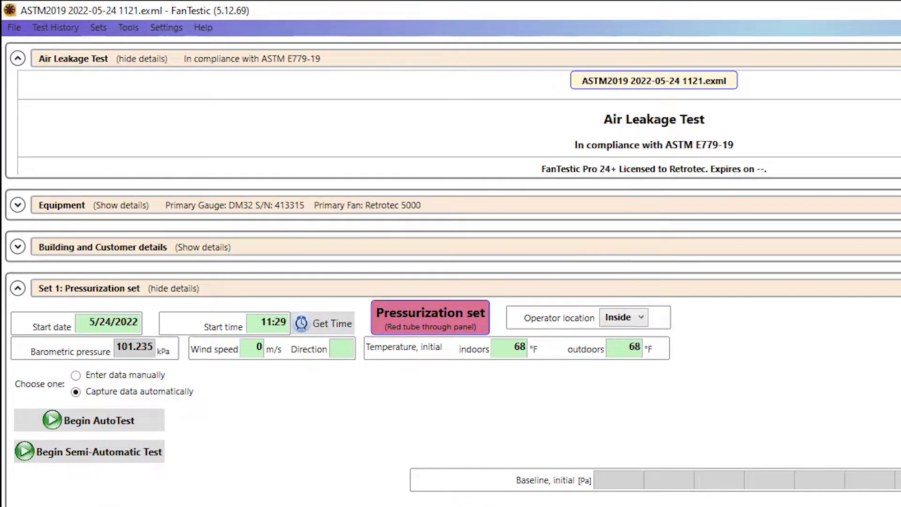
# Step: Set the operator location of the pressurization set to outside
pyautogui.scroll(-1, 303, 357)
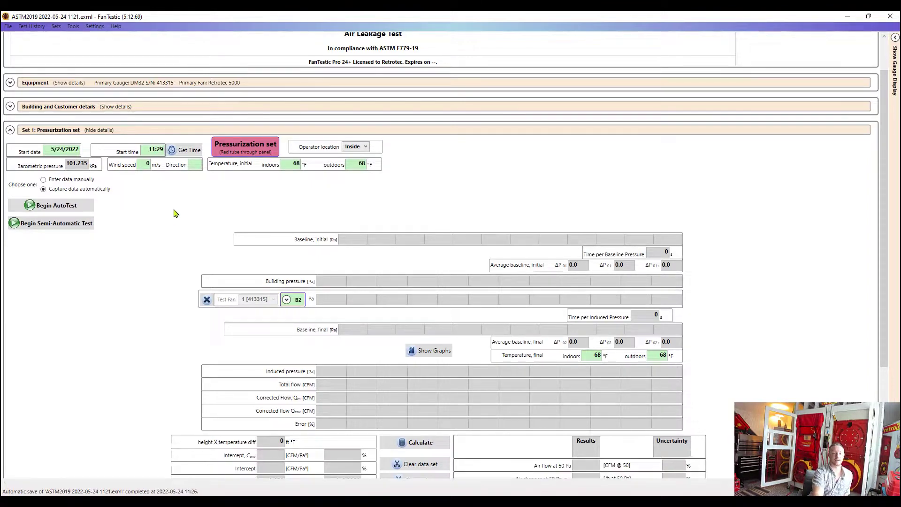
pyautogui.click(359, 149)
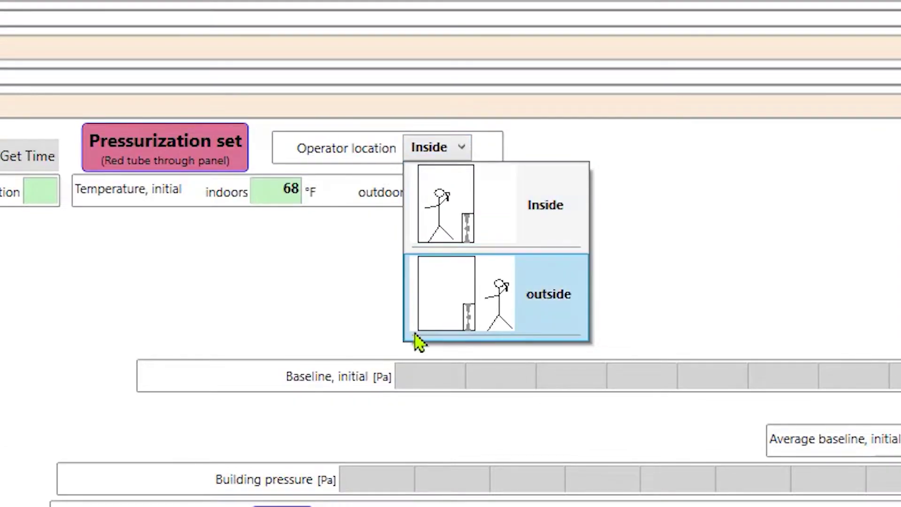
pyautogui.click(475, 301)
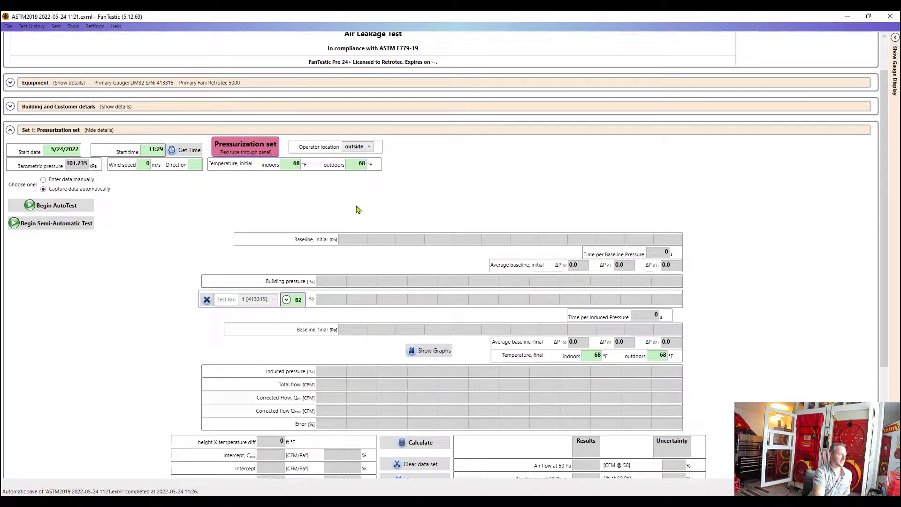
# Step: Set the initial temperatures to 70 °F indoors and 75 °F outdoors
pyautogui.click(283, 190)
pyautogui.doubleClick(294, 163)
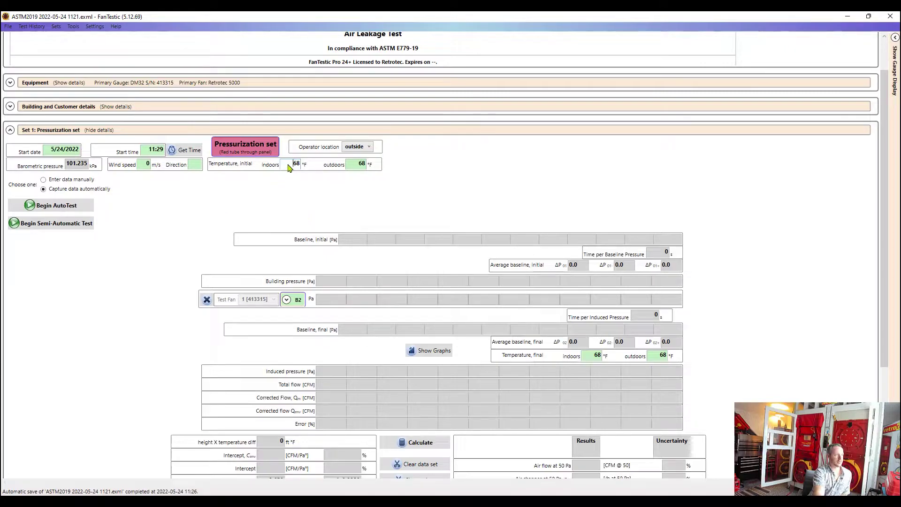
pyautogui.write('70')
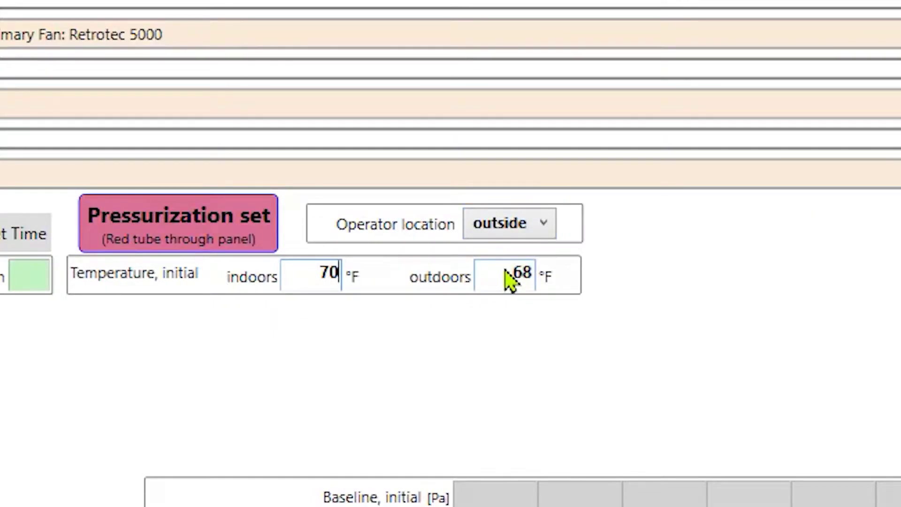
pyautogui.doubleClick(507, 274)
pyautogui.write('75')
pyautogui.click(367, 399)
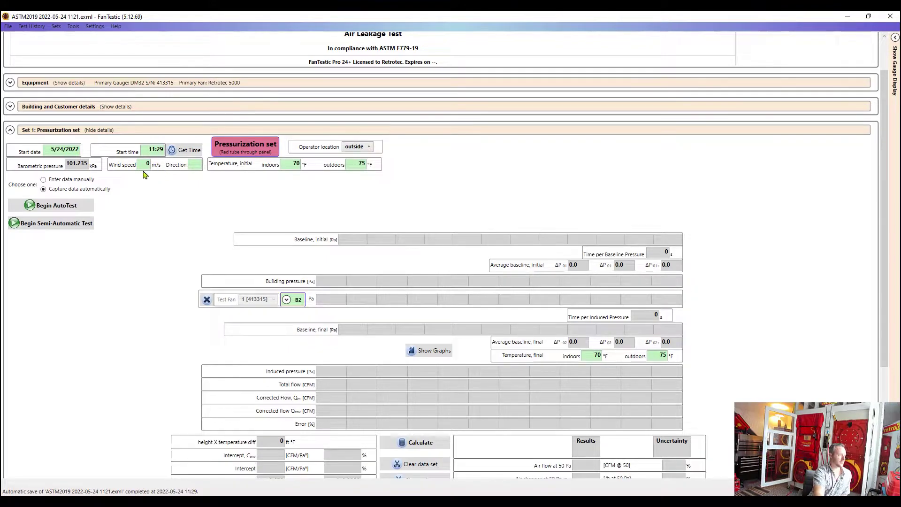
# Step: Begin a semi-automatic test for the pressurization set and move its control window slightly higher
pyautogui.scroll(-1, 150, 169)
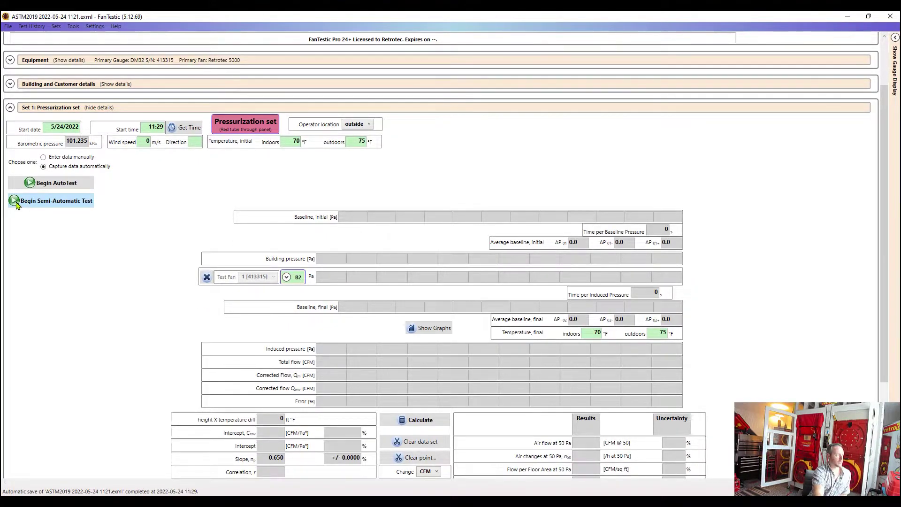
pyautogui.click(15, 203)
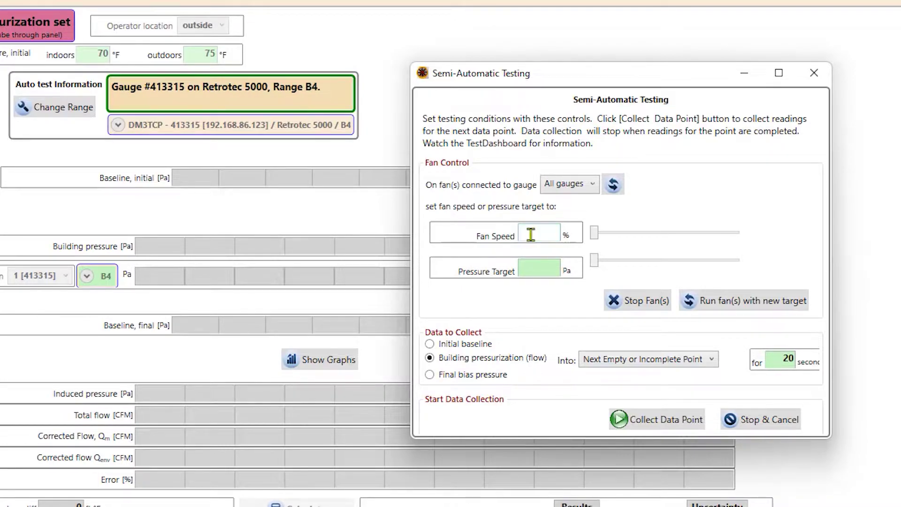
pyautogui.moveTo(587, 75); pyautogui.dragTo(594, 42)
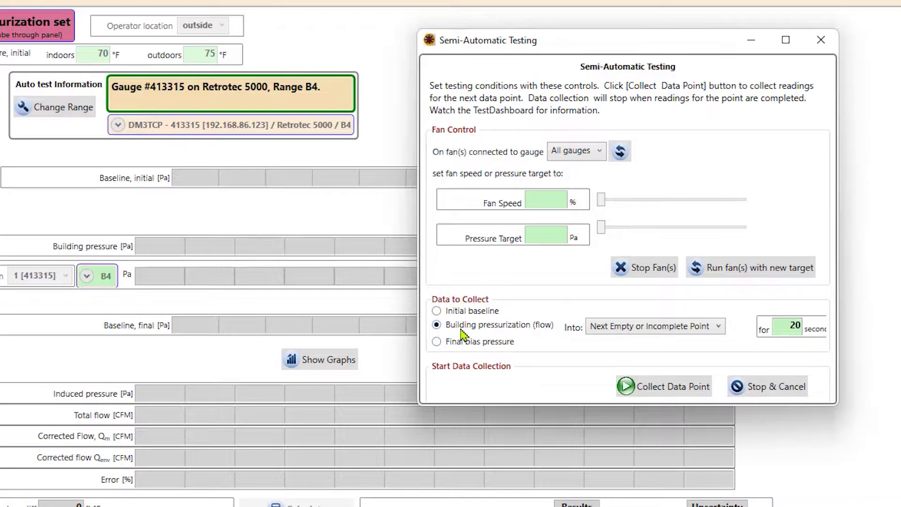
# Step: Collect the initial baseline data point over 20 seconds with the fan run at 0% speed
pyautogui.click(437, 312)
pyautogui.click(542, 201)
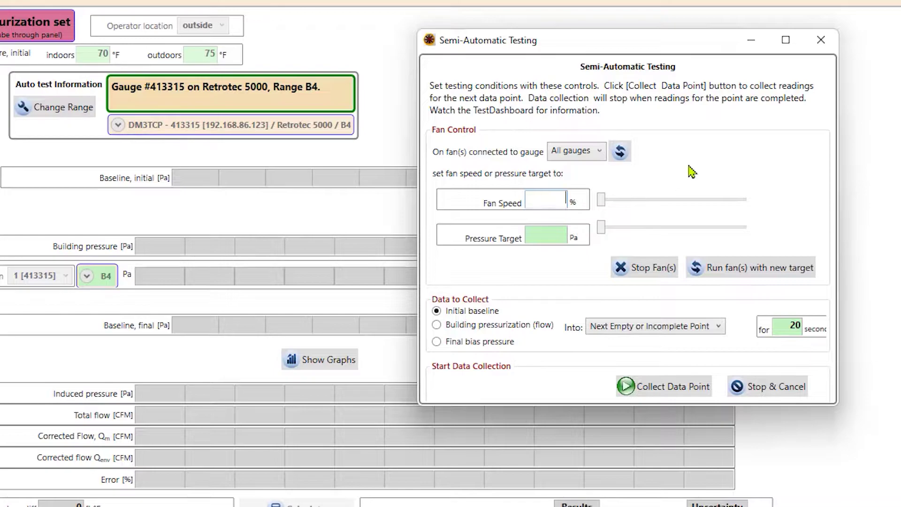
pyautogui.write('0')
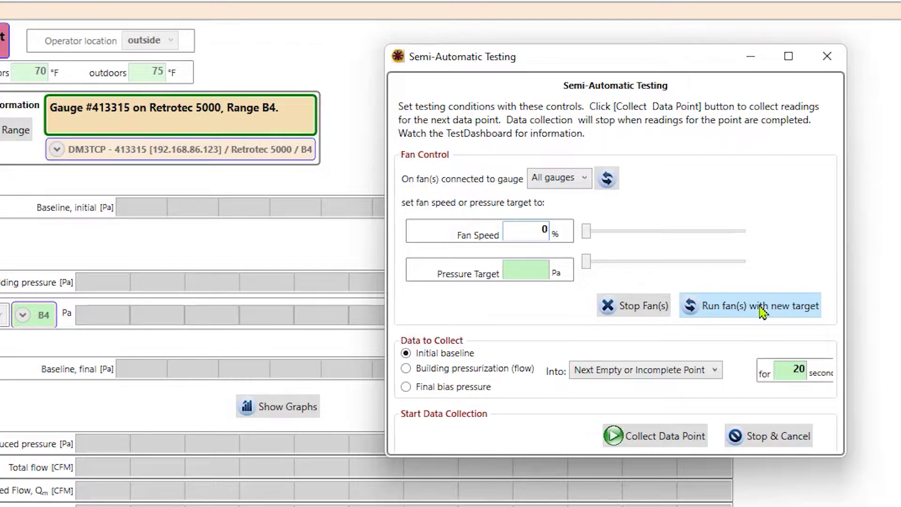
pyautogui.click(763, 312)
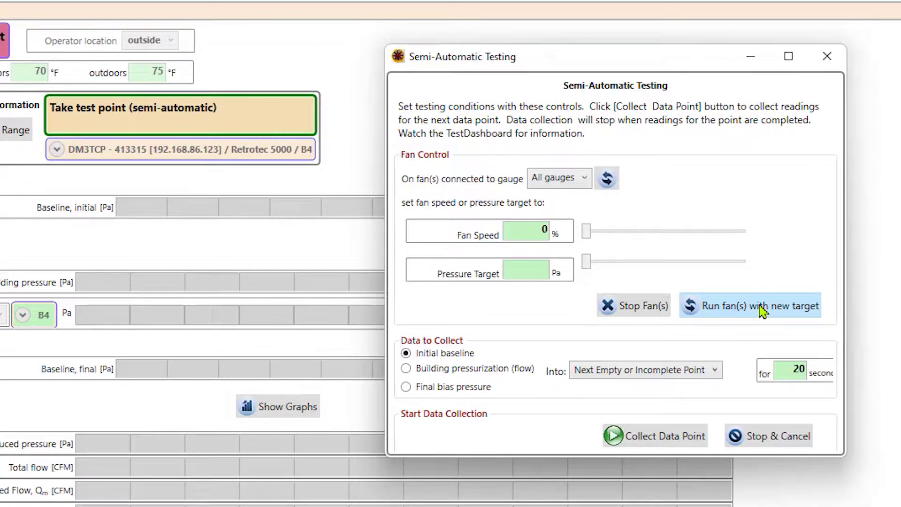
pyautogui.click(659, 437)
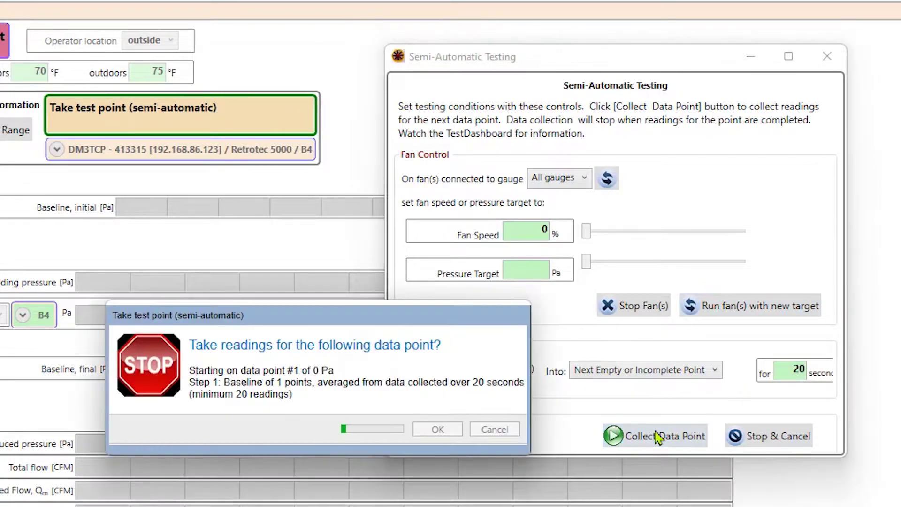
pyautogui.click(438, 429)
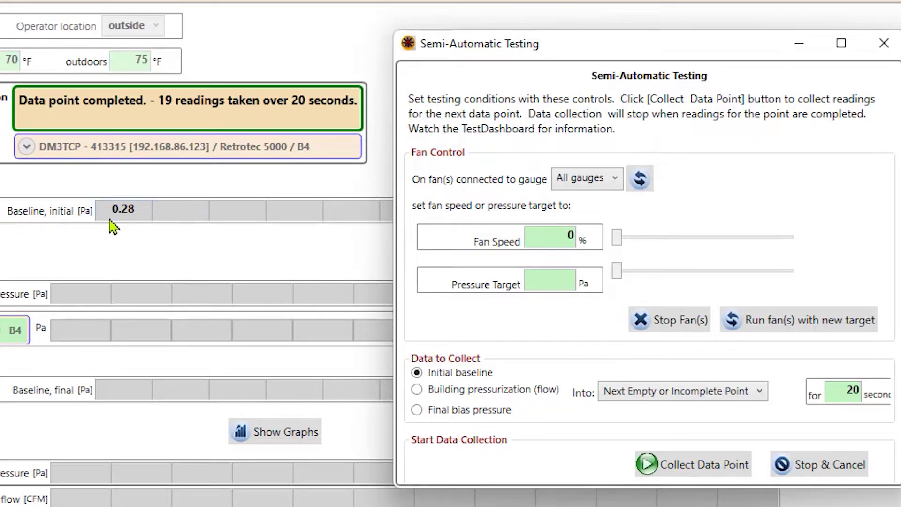
pyautogui.moveTo(110, 220)
# Step: Clear the fan speed and switch data collection to building pressurization (flow) with a pressure target of 60 Pa
pyautogui.click(559, 238)
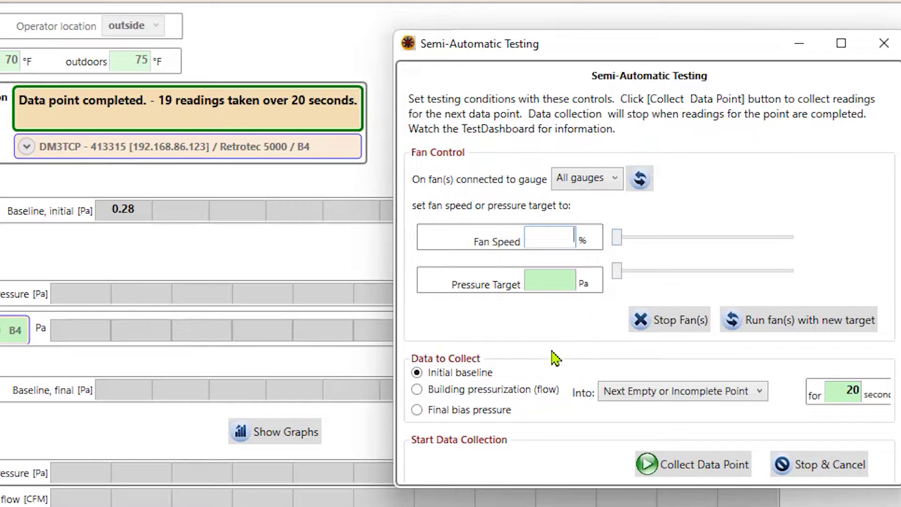
pyautogui.click(418, 391)
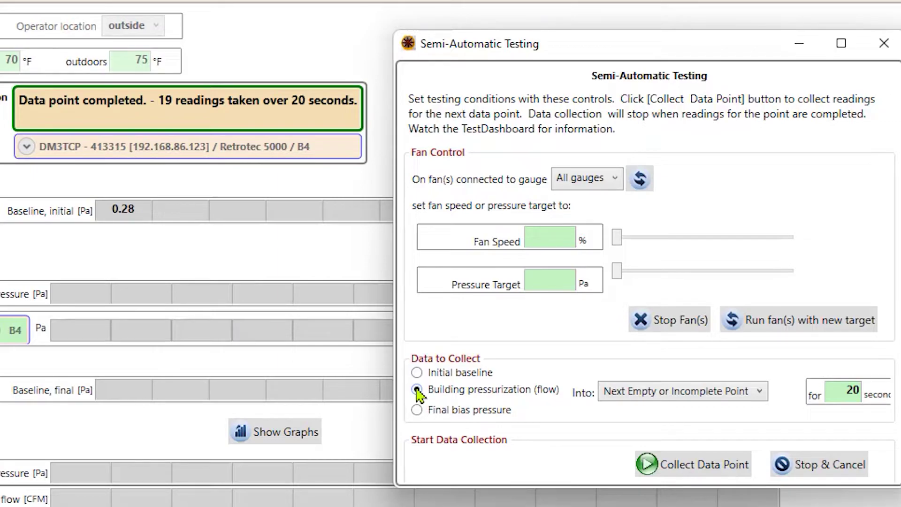
pyautogui.click(543, 281)
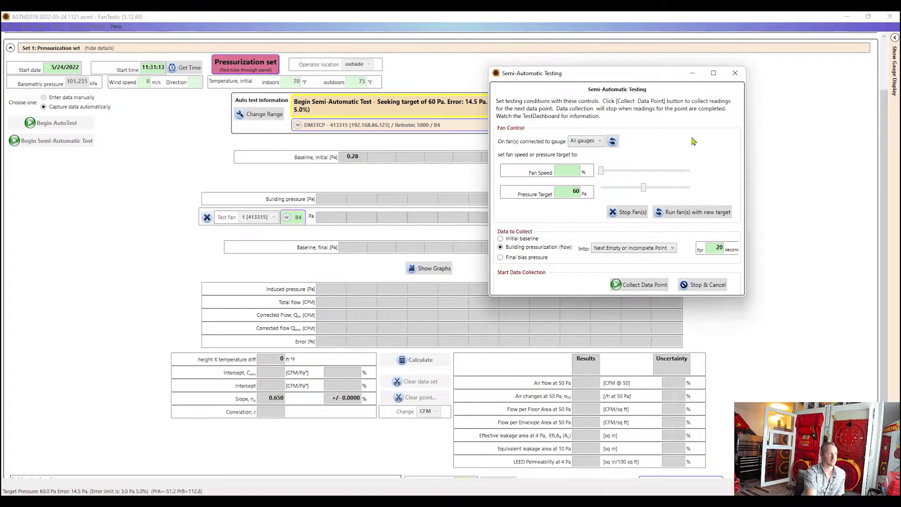
# Step: Show the gauge display and collect the building pressurization data point at the 60 Pa target over 20 seconds
pyautogui.moveTo(616, 76); pyautogui.dragTo(647, 168)
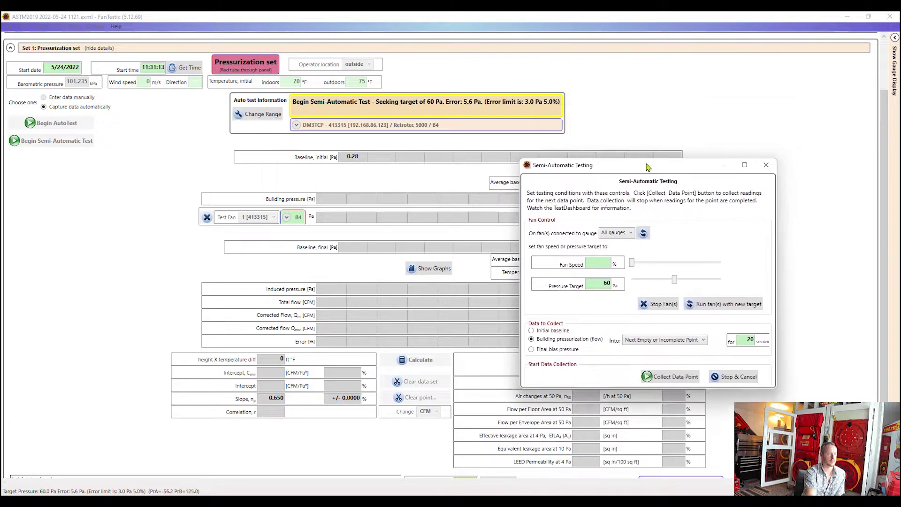
pyautogui.click(895, 37)
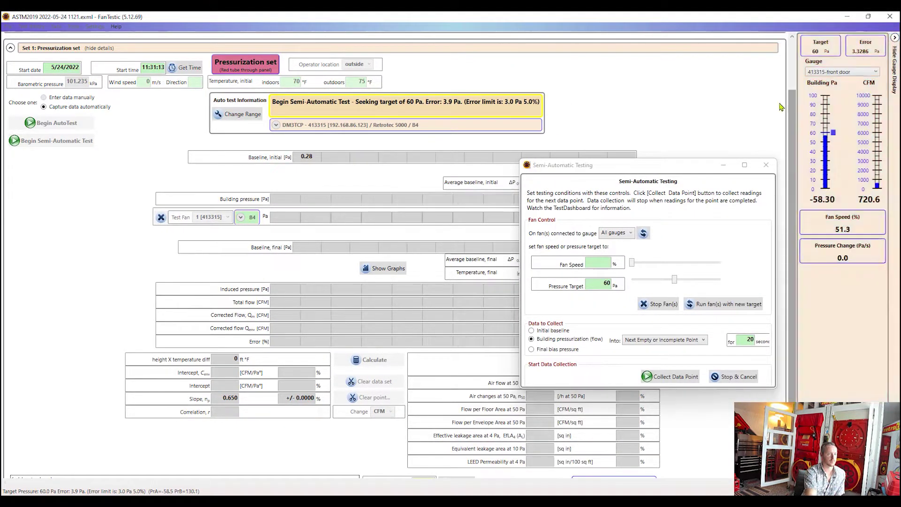
pyautogui.moveTo(696, 167); pyautogui.dragTo(682, 80)
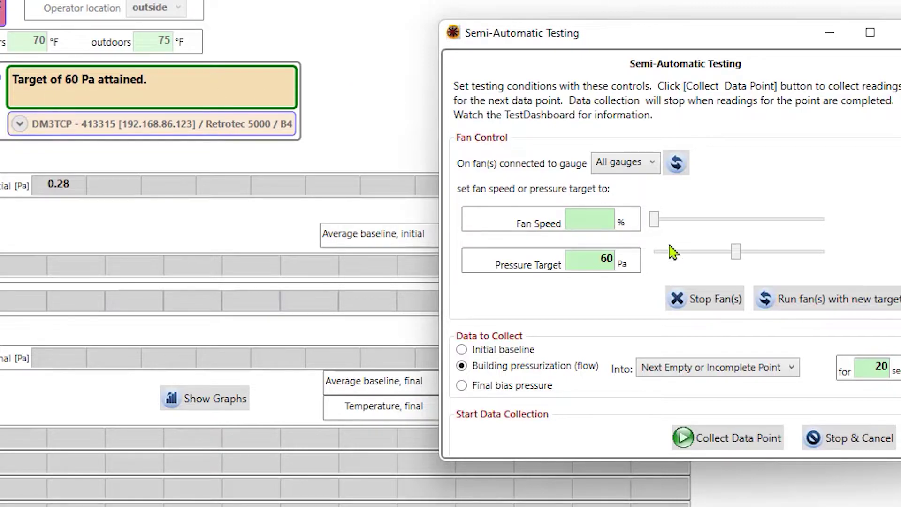
pyautogui.click(751, 442)
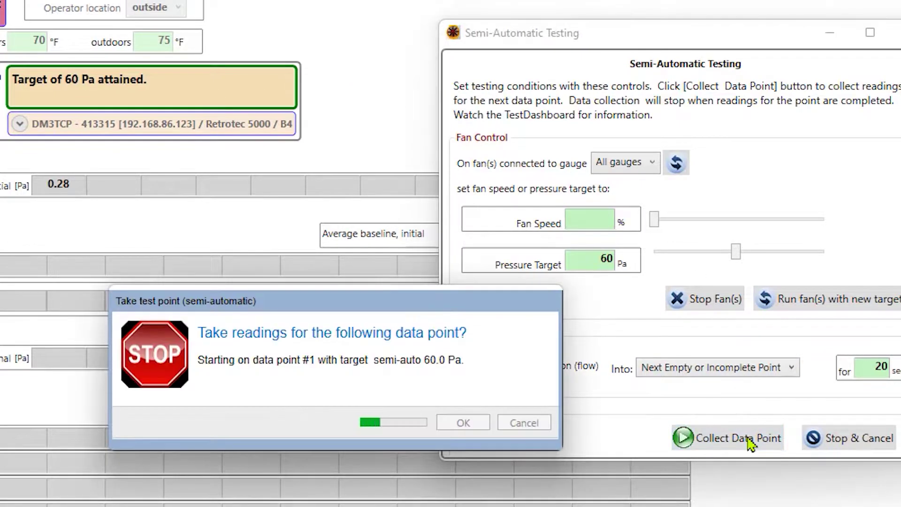
pyautogui.click(463, 426)
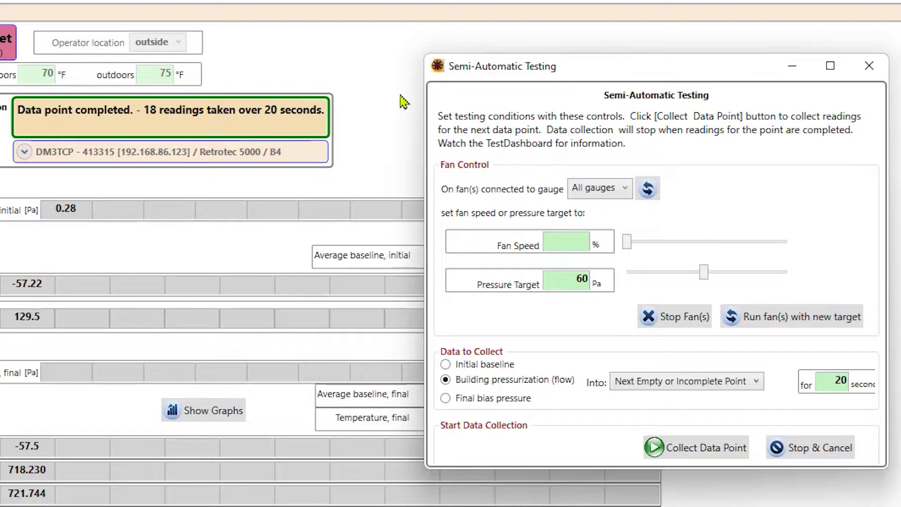
# Step: Run the fan with a new pressure target of 50 Pa and collect its building pressurization data point over 20 seconds
pyautogui.click(564, 281)
pyautogui.doubleClick(564, 282)
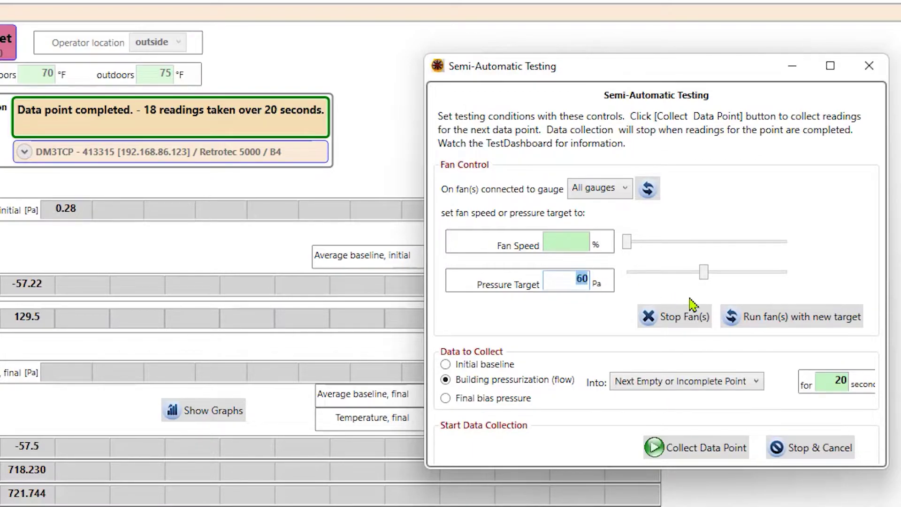
pyautogui.write('50')
pyautogui.click(797, 320)
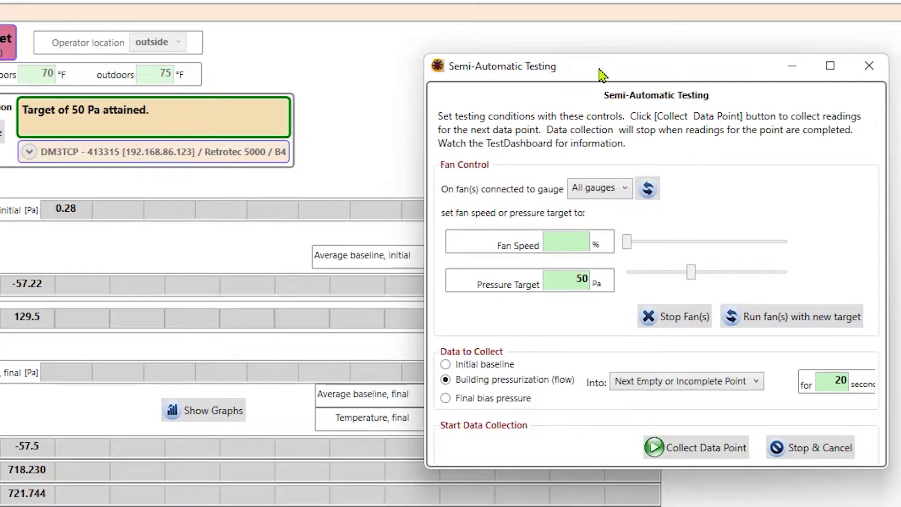
pyautogui.moveTo(602, 75); pyautogui.dragTo(622, 75)
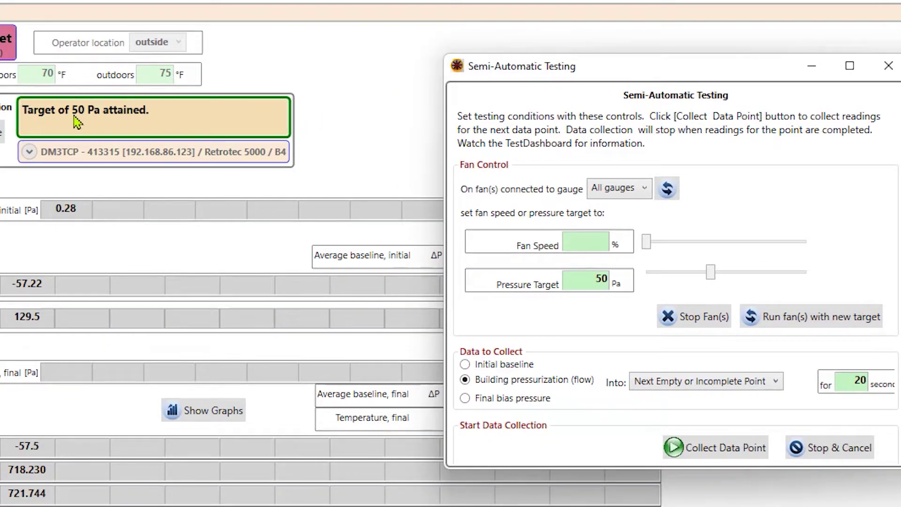
pyautogui.click(716, 454)
pyautogui.click(447, 432)
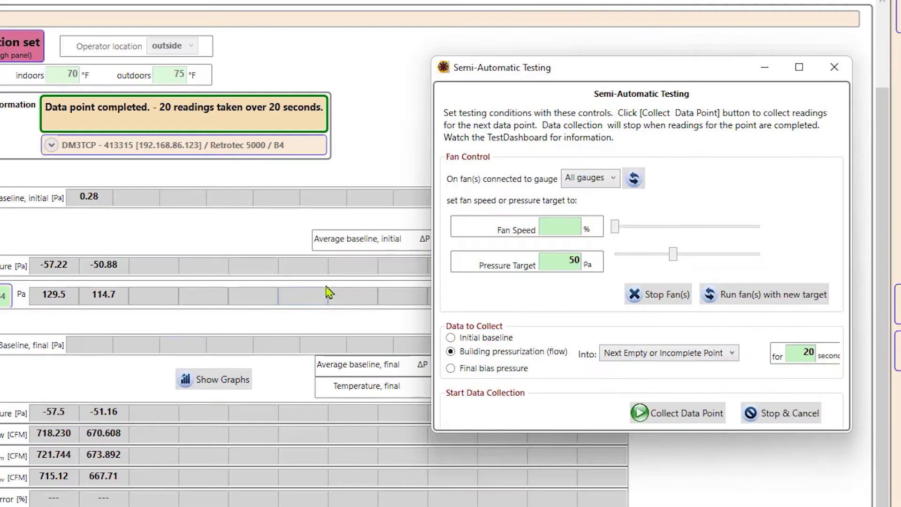
# Step: Change the pressure target to 40 Pa, run the fan at it and collect a 20-second data point
pyautogui.click(601, 197)
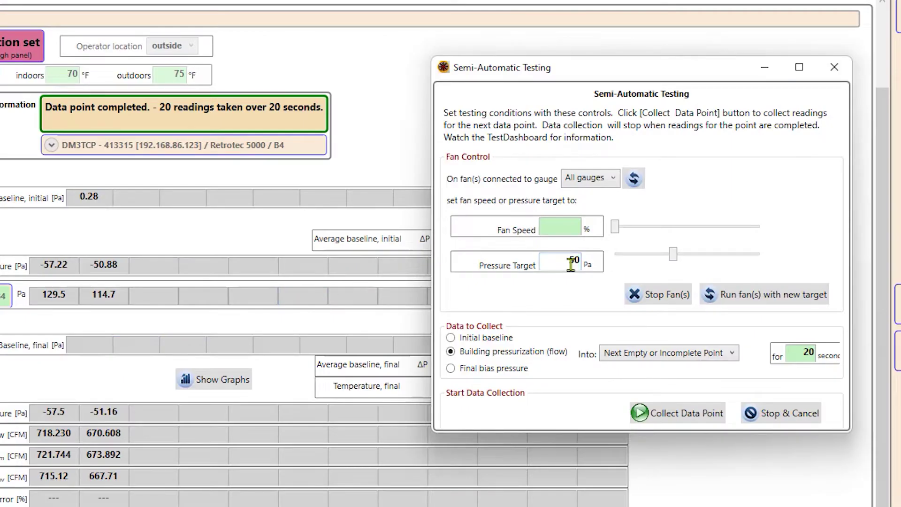
pyautogui.moveTo(566, 262); pyautogui.dragTo(601, 265)
pyautogui.write('40')
pyautogui.click(755, 298)
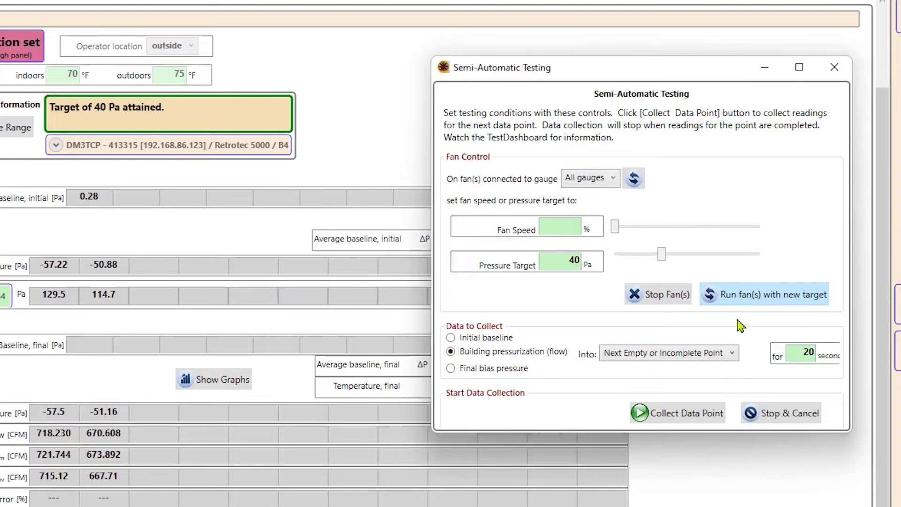
pyautogui.click(664, 420)
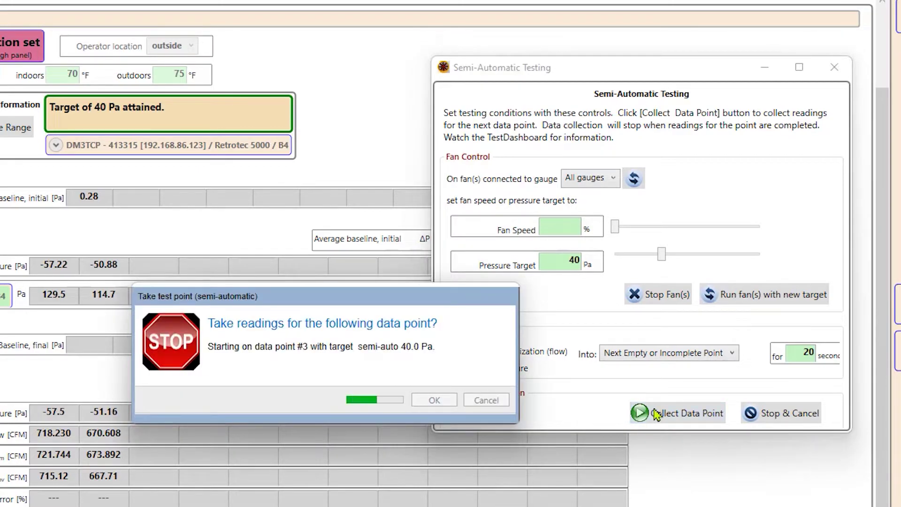
pyautogui.click(446, 404)
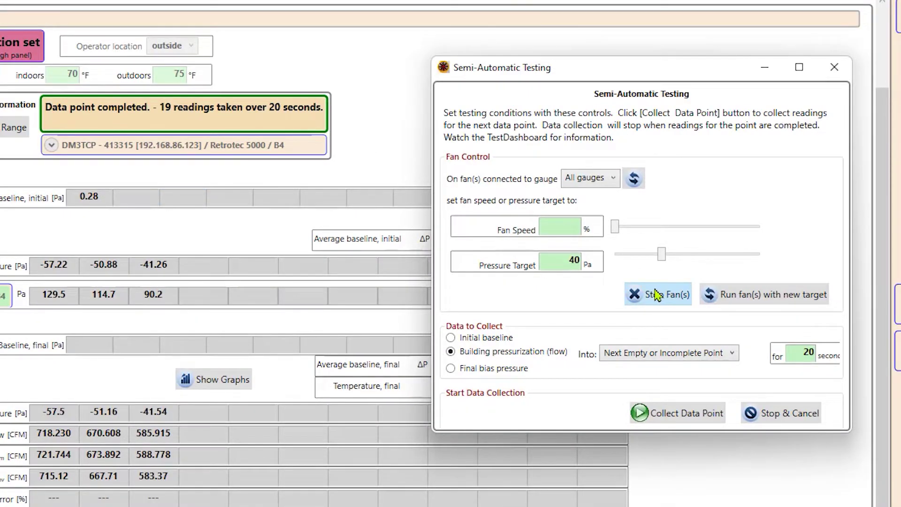
# Step: Close the semi-automatic testing window and calculate the results for the pressurization set
pyautogui.click(835, 68)
pyautogui.scroll(-1, 414, 157)
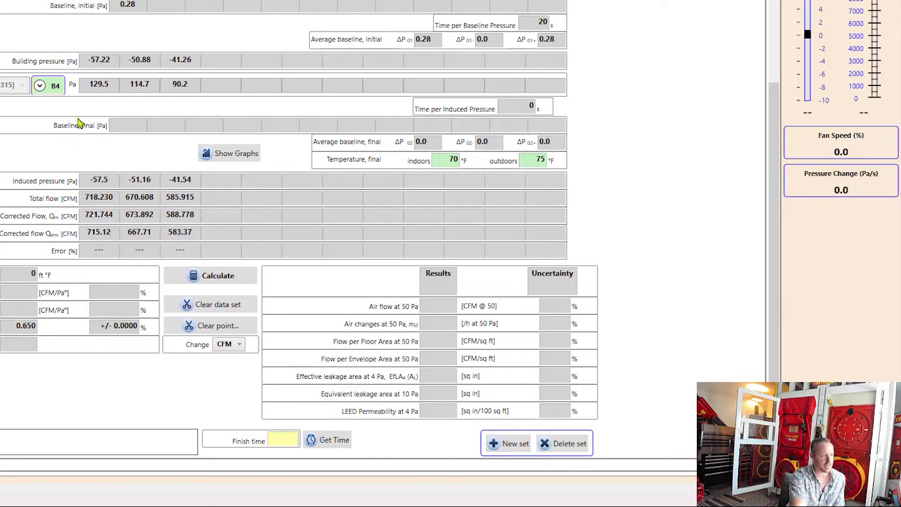
pyautogui.click(219, 276)
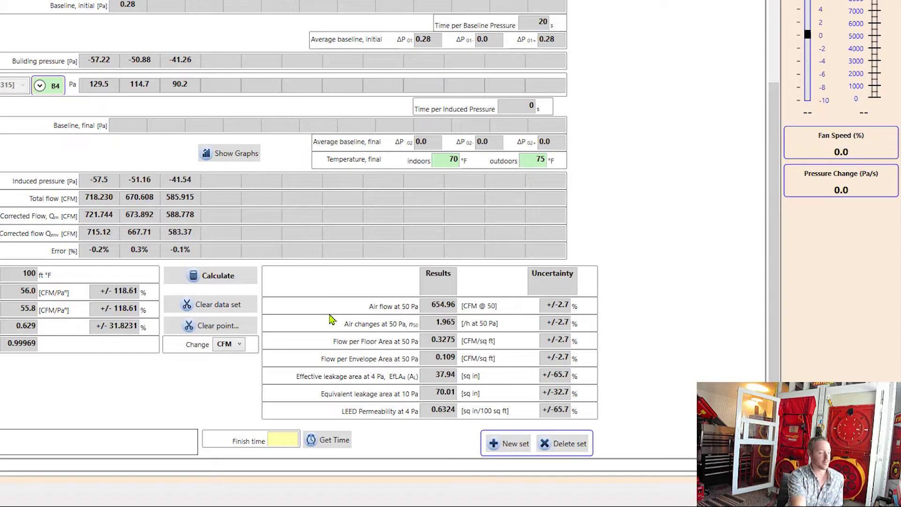
# Step: Generate a Word report from the results summary using the ASTM2019-en template and dismiss the completion message
pyautogui.scroll(-2, 230, 310)
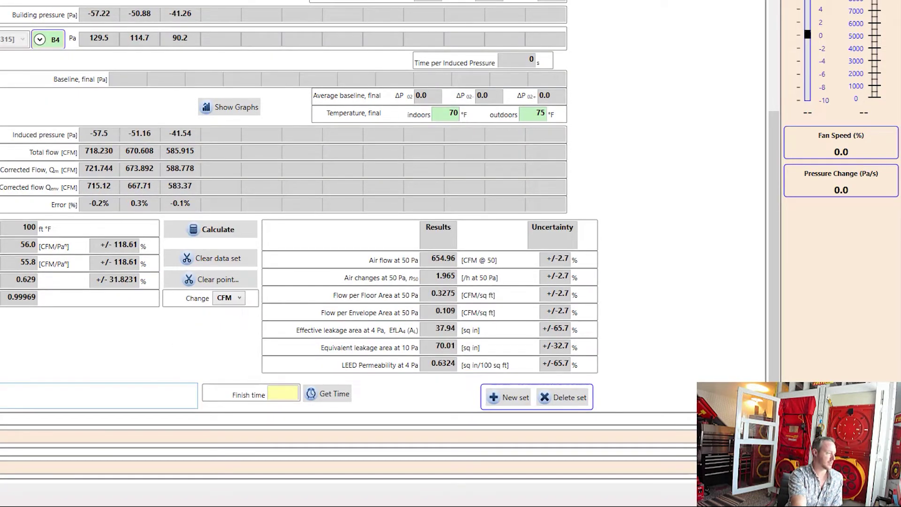
pyautogui.scroll(-6, 162, 467)
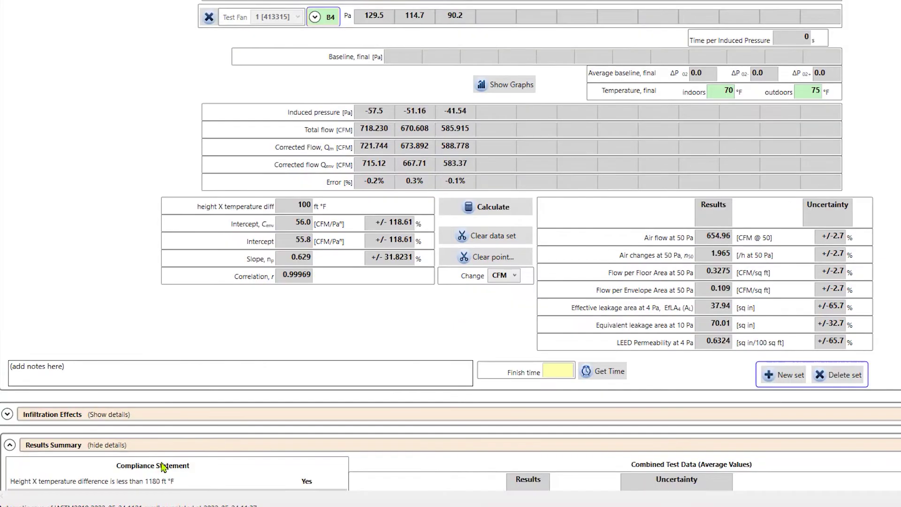
pyautogui.scroll(-1, 162, 468)
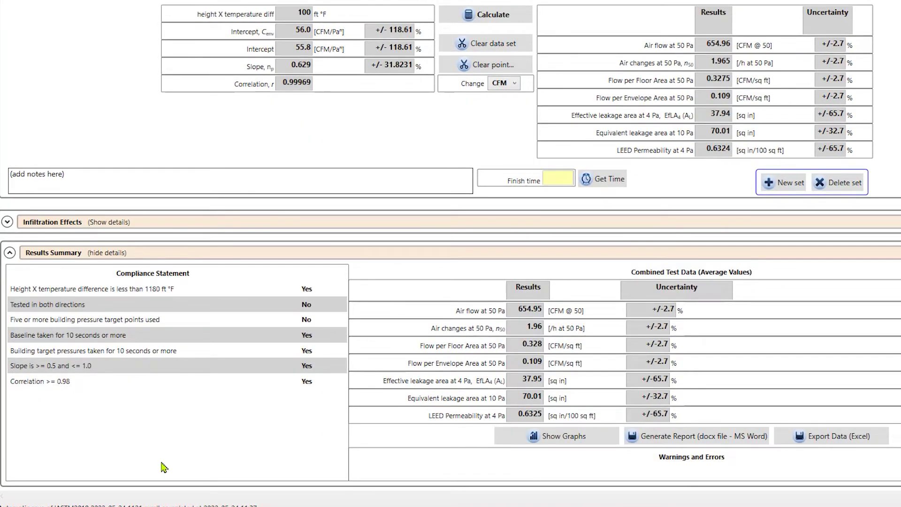
pyautogui.click(724, 438)
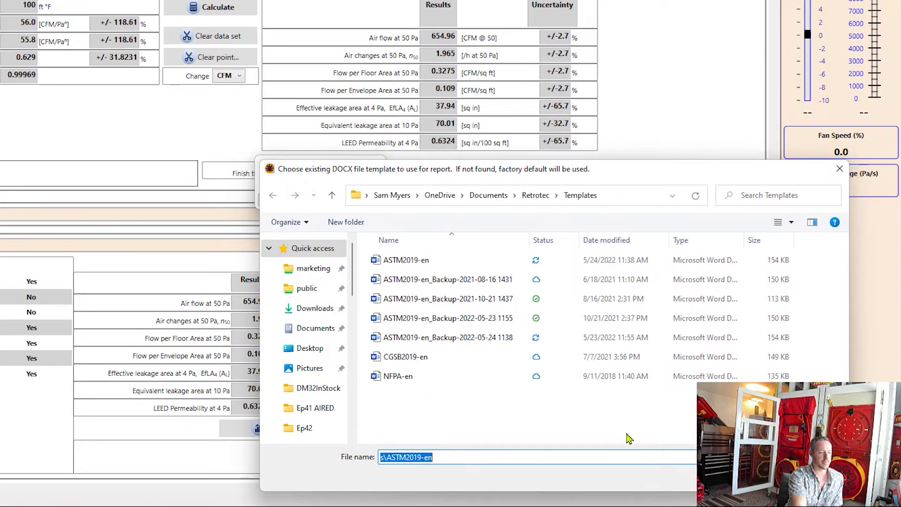
pyautogui.press('Return')
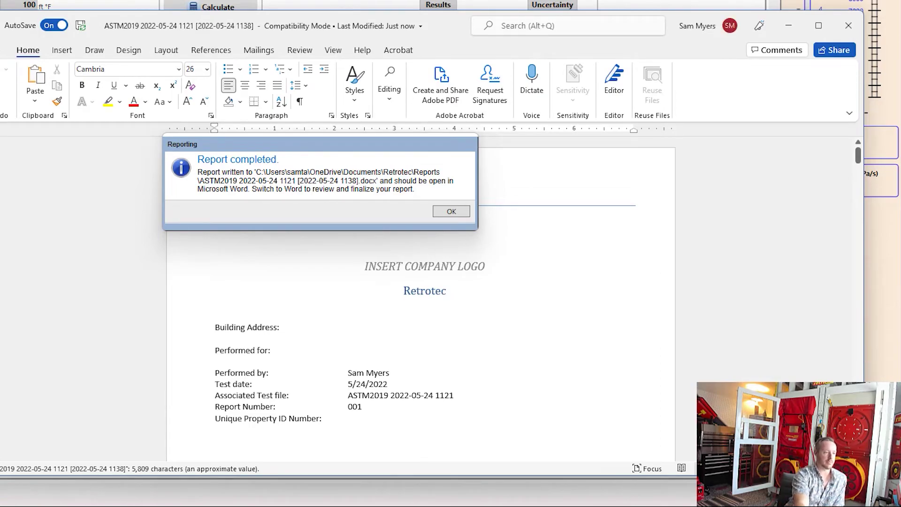
pyautogui.click(453, 212)
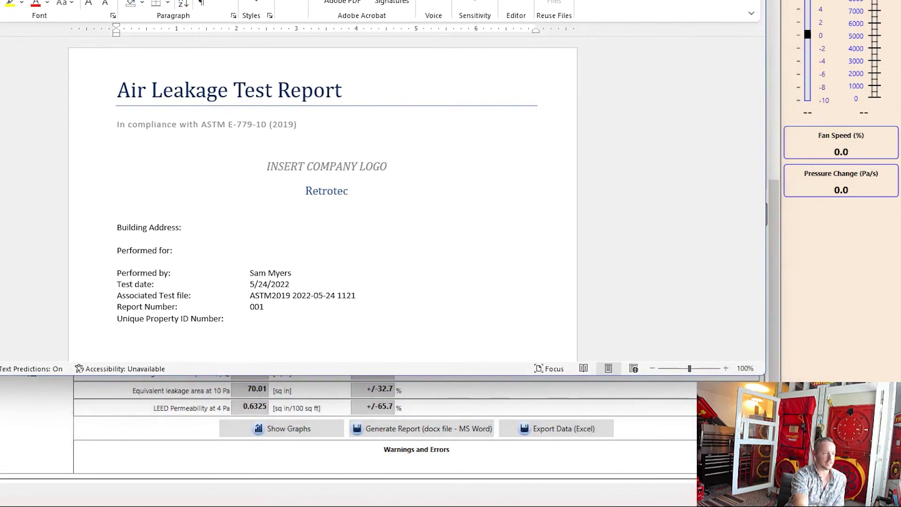
# Step: Look through the generated air leakage test report in Word, including its summary, results, compliance and building measurement sections
pyautogui.scroll(-1, 420, 211)
pyautogui.scroll(-10, 420, 214)
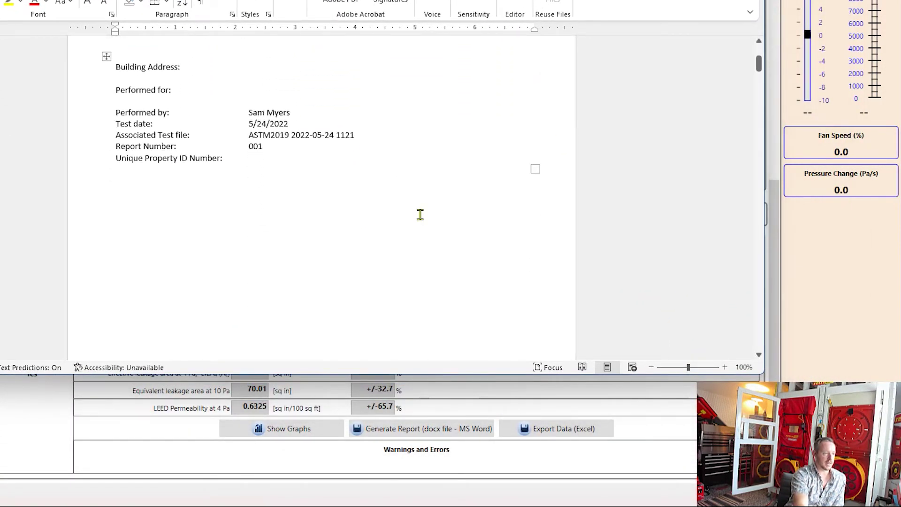
pyautogui.scroll(-7, 421, 215)
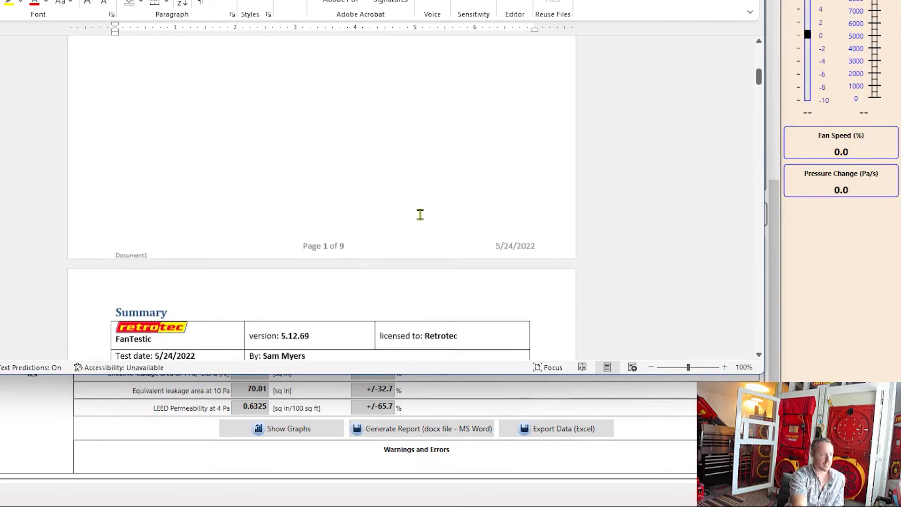
pyautogui.scroll(-1, 420, 215)
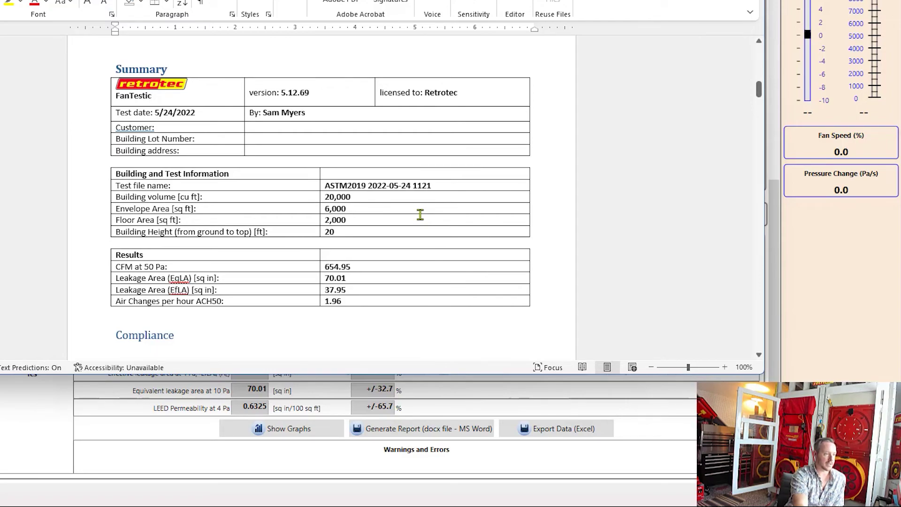
pyautogui.scroll(-10, 420, 215)
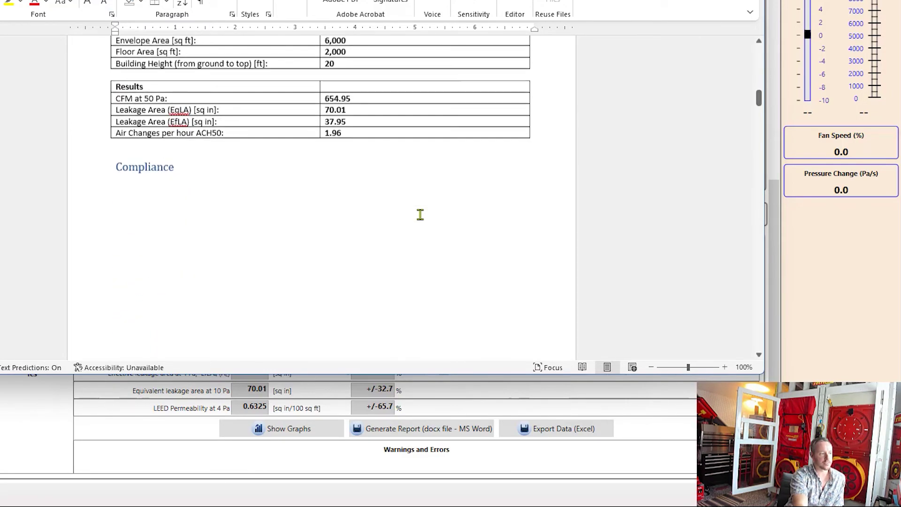
pyautogui.scroll(-10, 420, 215)
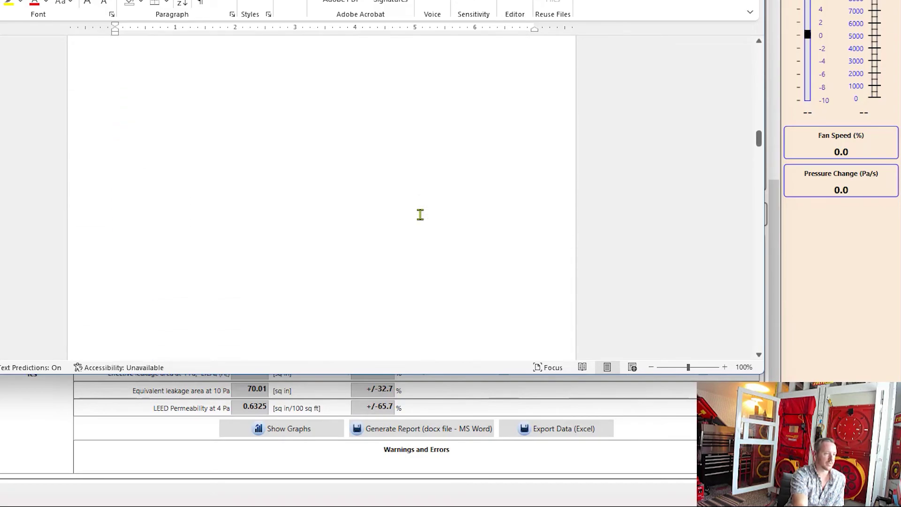
pyautogui.scroll(-1, 420, 215)
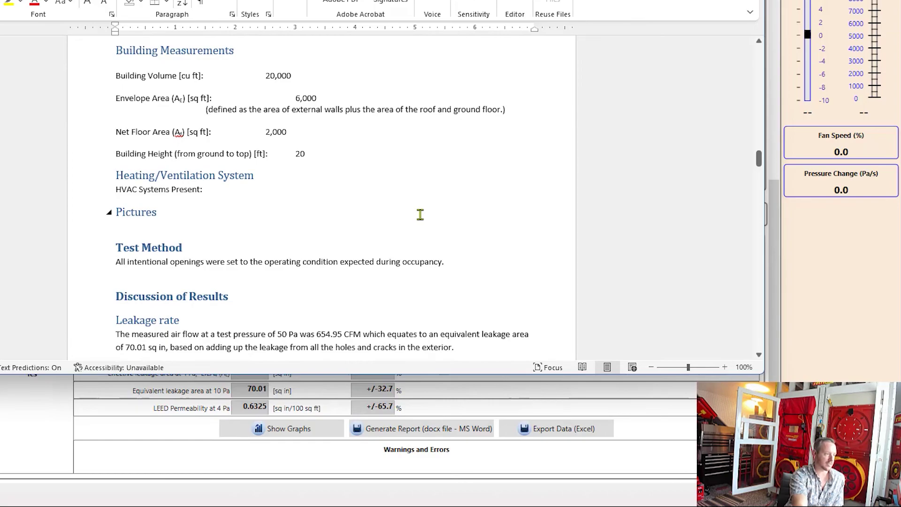
pyautogui.scroll(10, 421, 214)
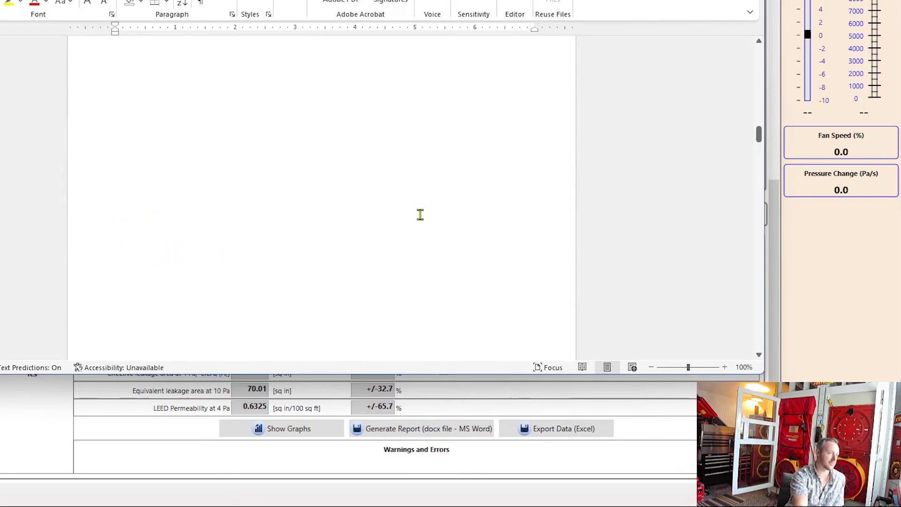
pyautogui.scroll(15, 421, 214)
pyautogui.scroll(3, 421, 215)
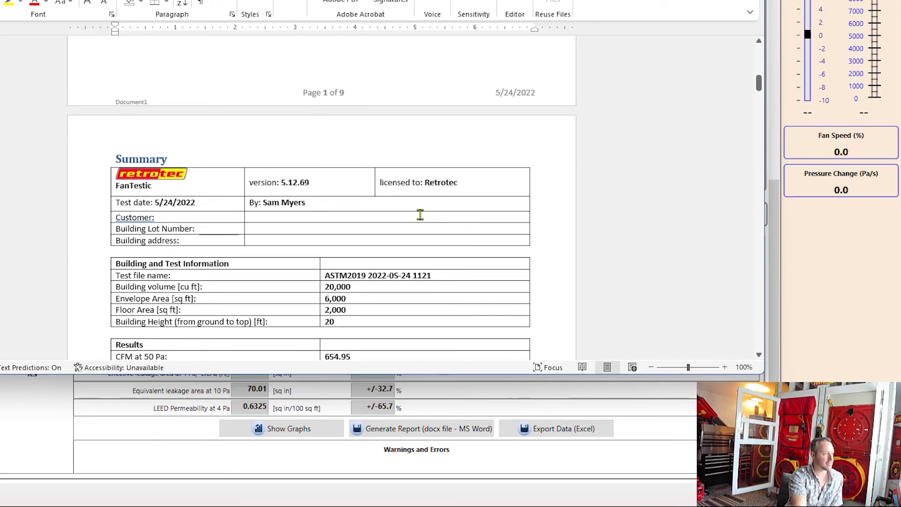